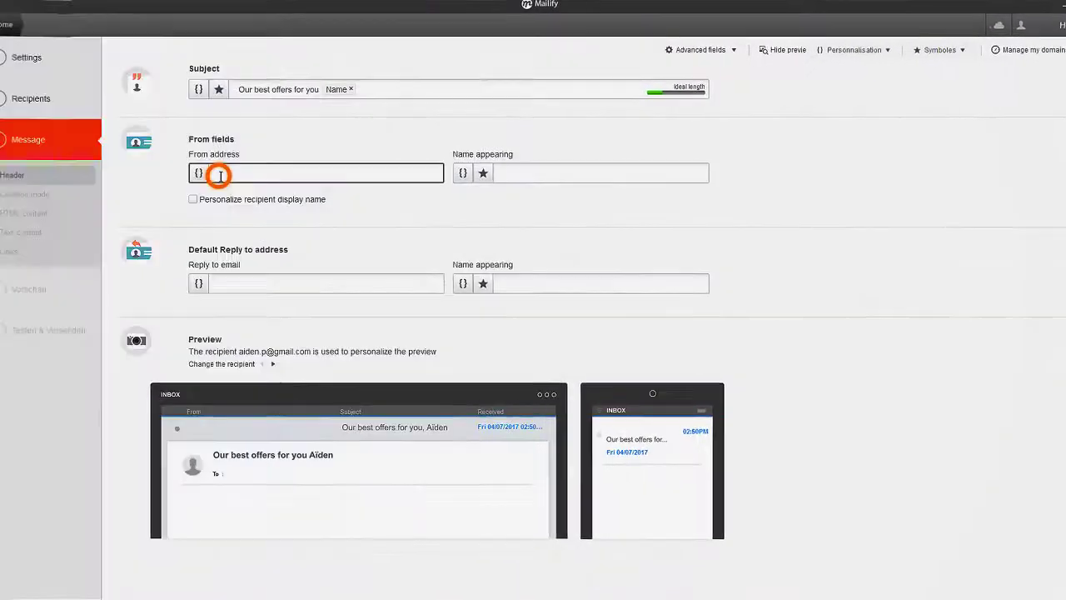
text(contact@mydomain.co)
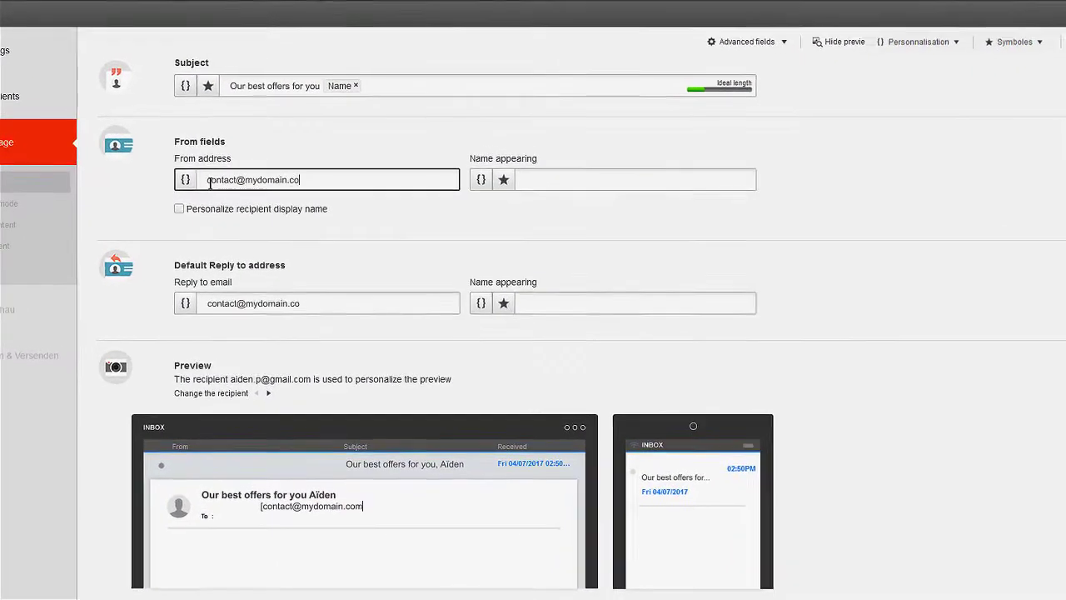
text(m)
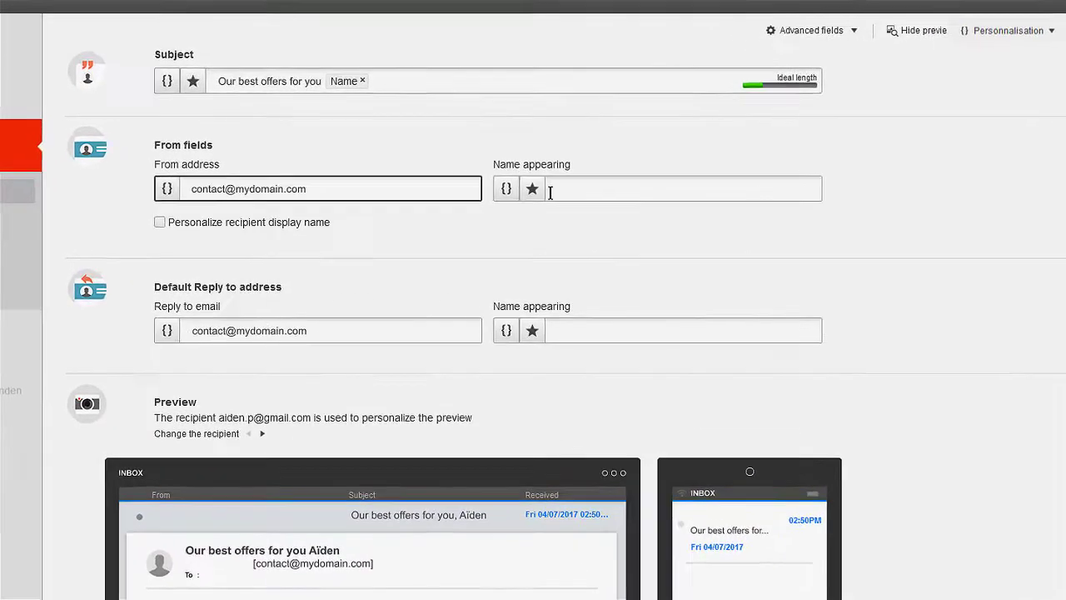
click(533, 185)
text(Our comp)
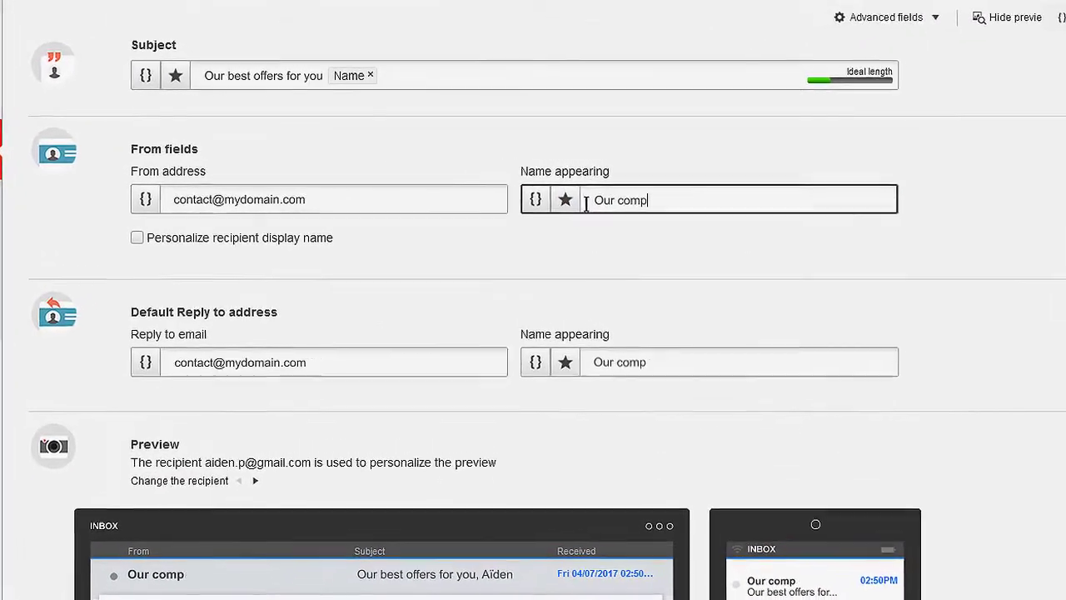
text(any)
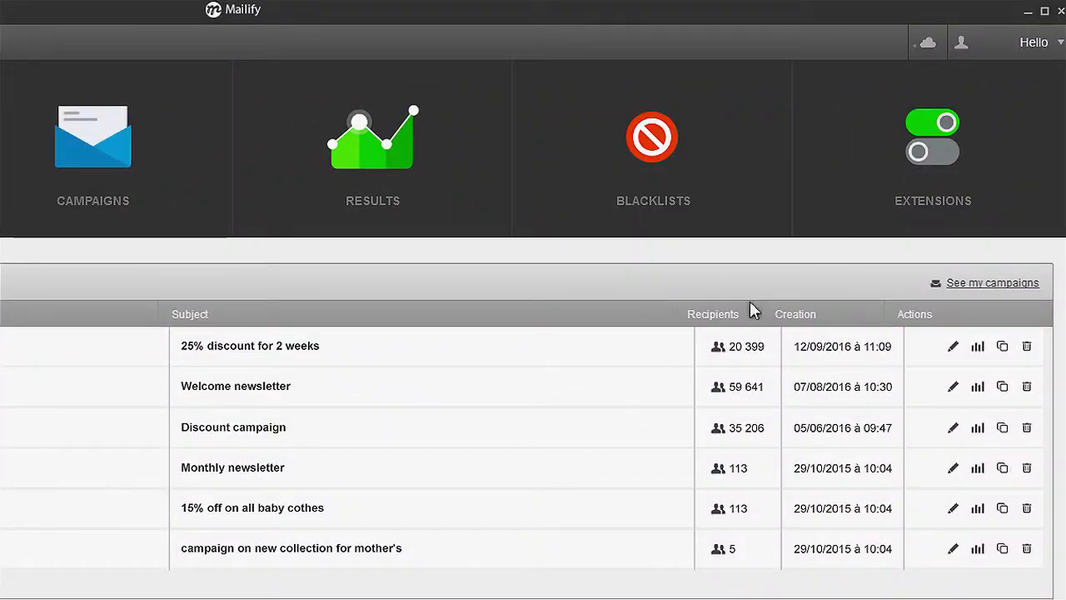
Step: Open the account settings from the Hello account menu
click(1056, 47)
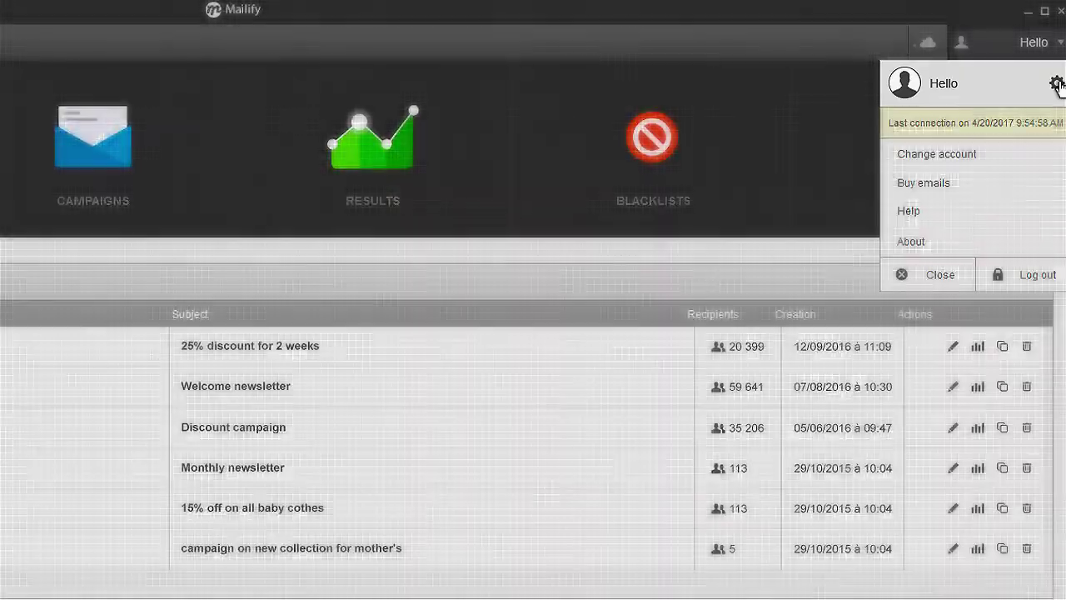
click(1053, 85)
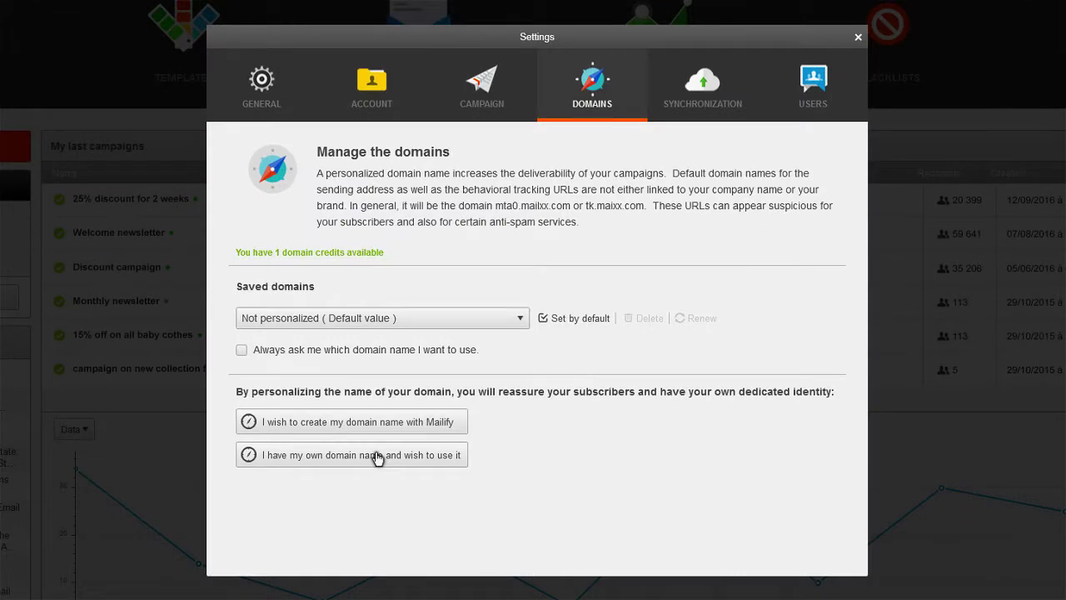
Step: Verify newsletter.mycompany.com as your own delegated sub-domain and select its TXT value
click(377, 457)
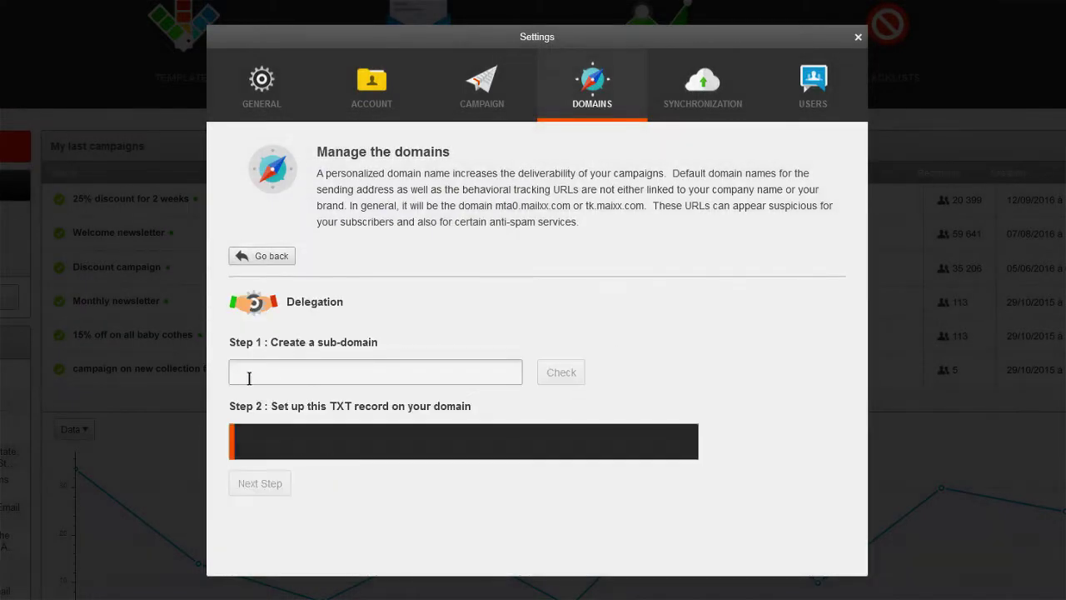
click(249, 376)
text(newsletter.mycompany)
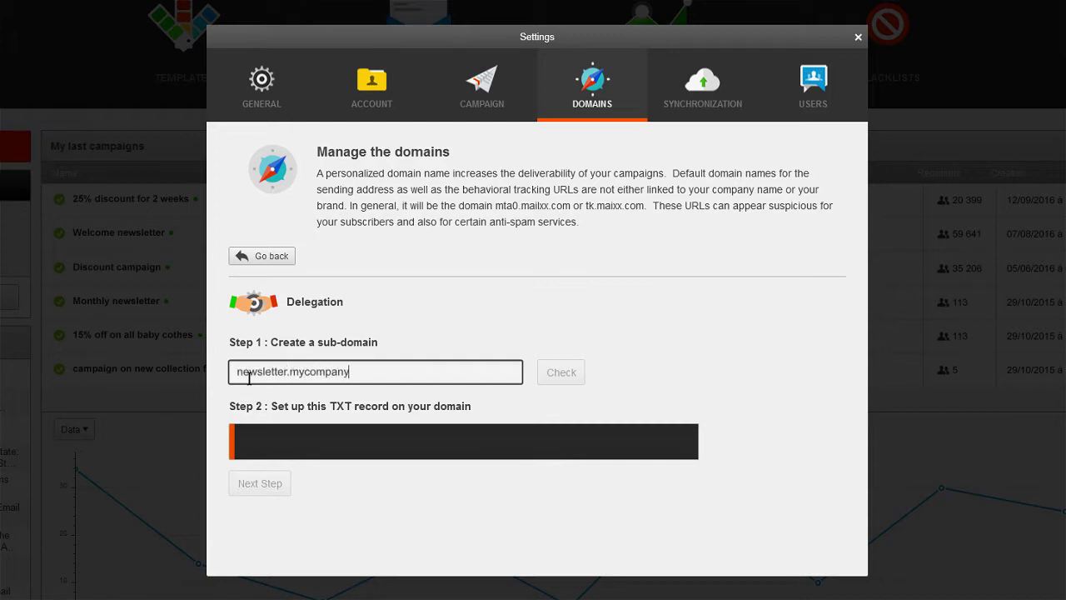
text(.com)
click(564, 376)
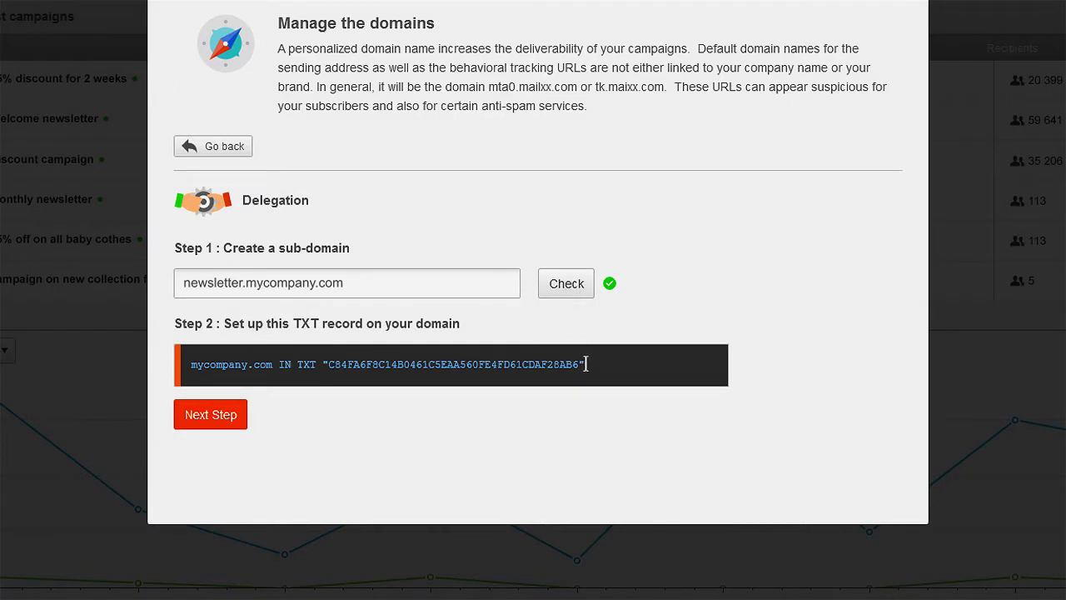
drag(585, 364, 332, 364)
key(ctrl+c)
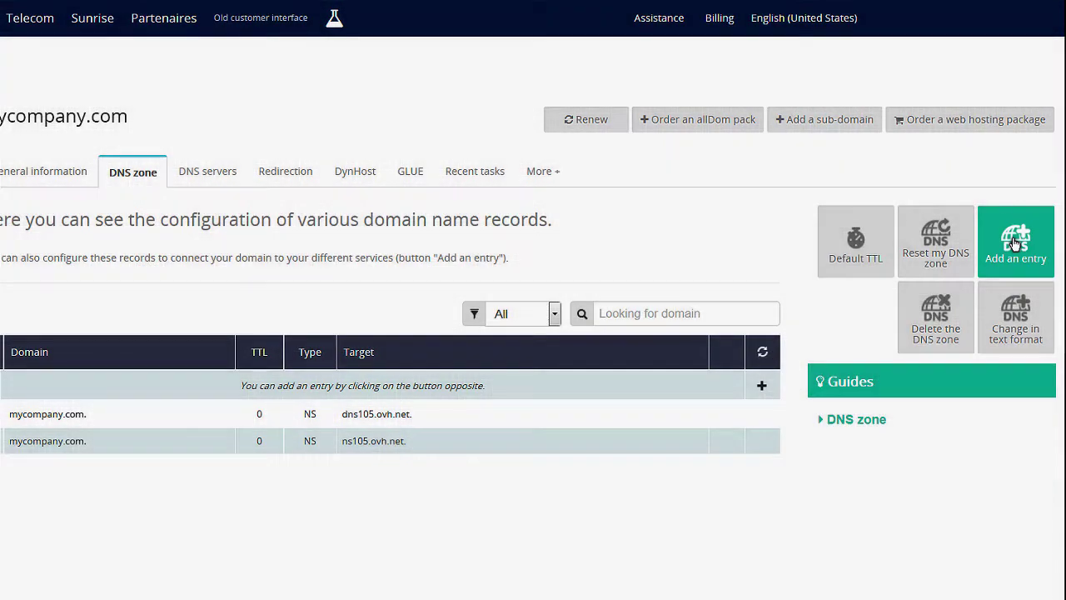
Step: Add a TXT entry to the mycompany.com zone holding Mailify's verification value
click(1015, 241)
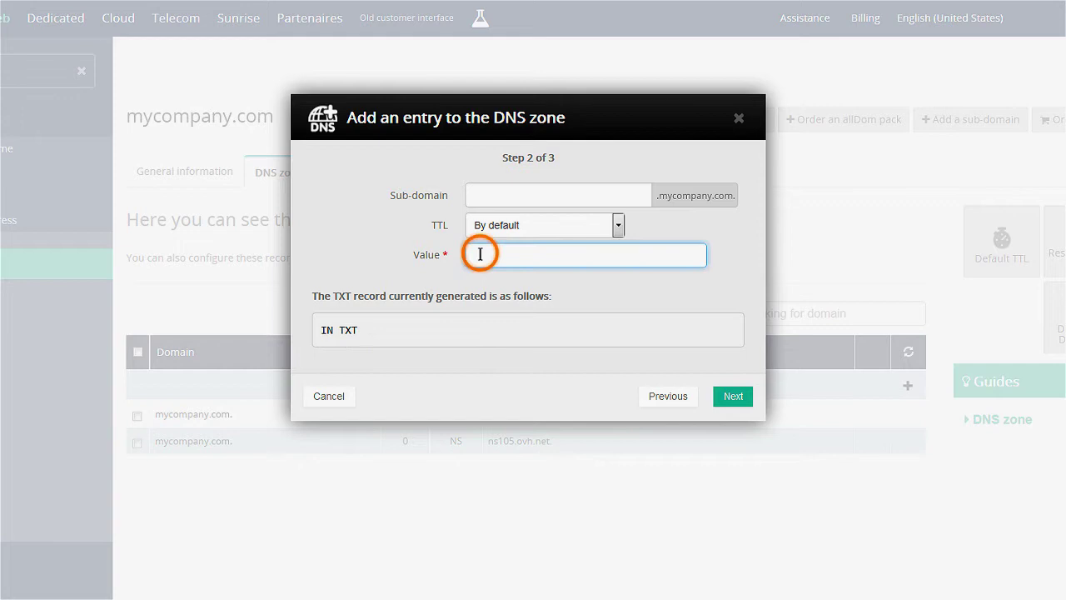
key(ctrl+v)
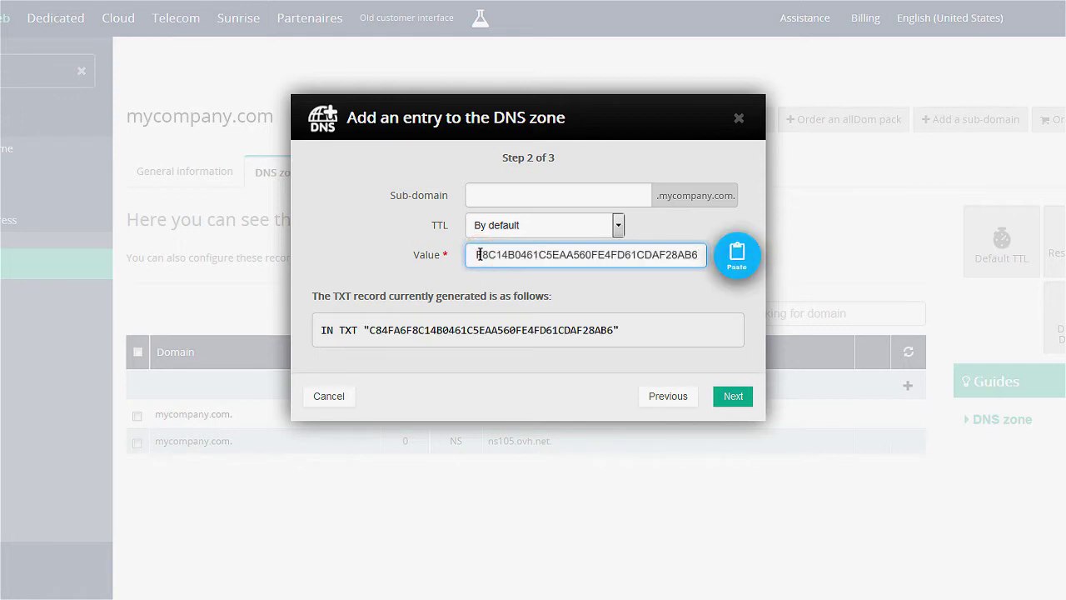
click(729, 397)
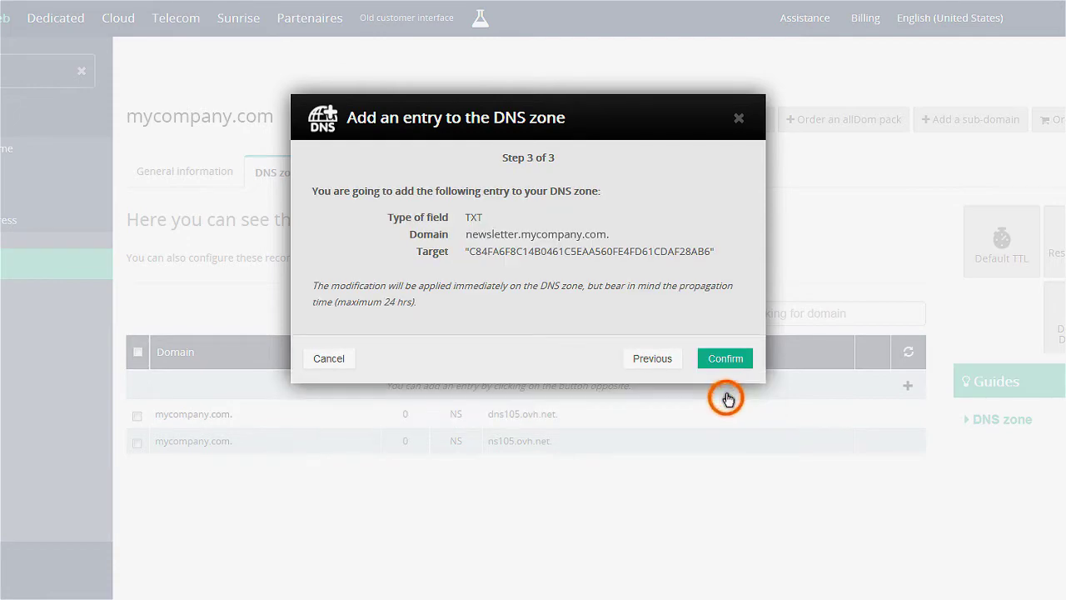
click(724, 359)
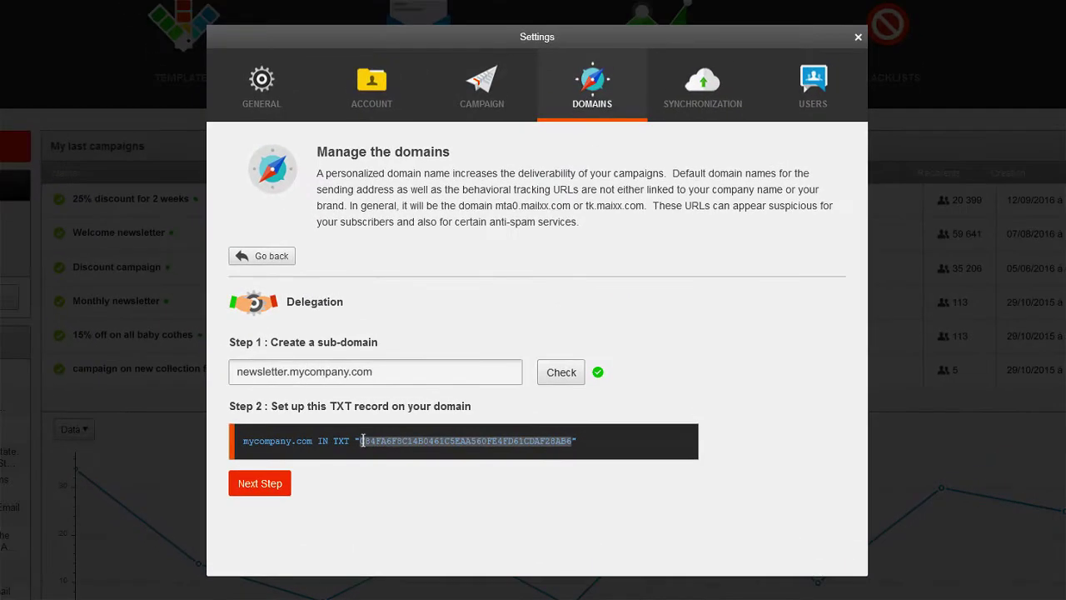
Step: Advance Mailify's delegation to the step listing the two NS records
click(272, 485)
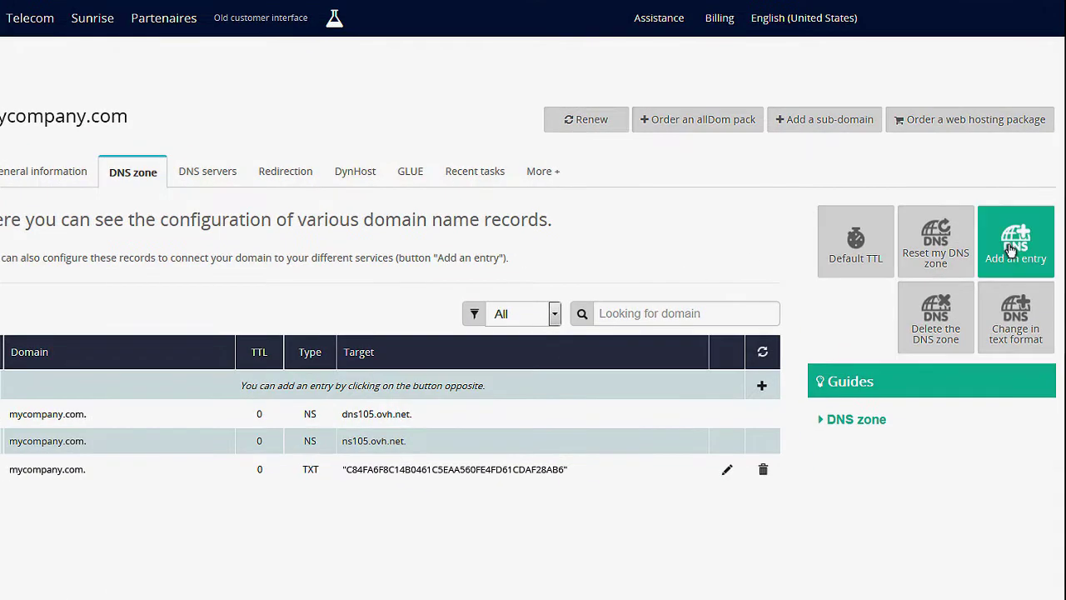
Step: Add an NS record delegating newsletter to dns.customizeurl.com., then copy Mailify's second NS target
click(1011, 248)
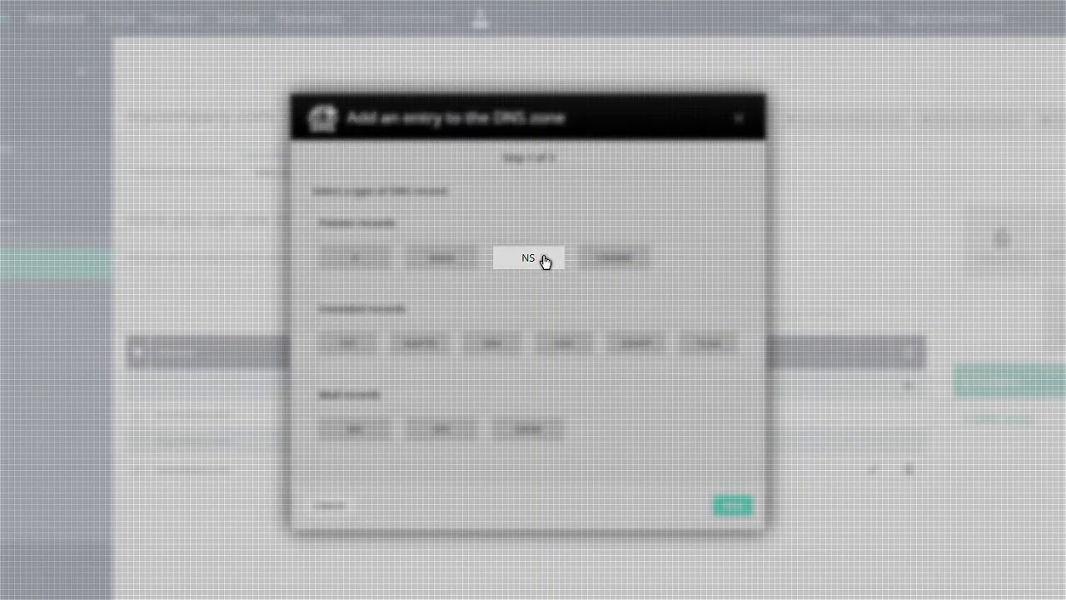
click(540, 258)
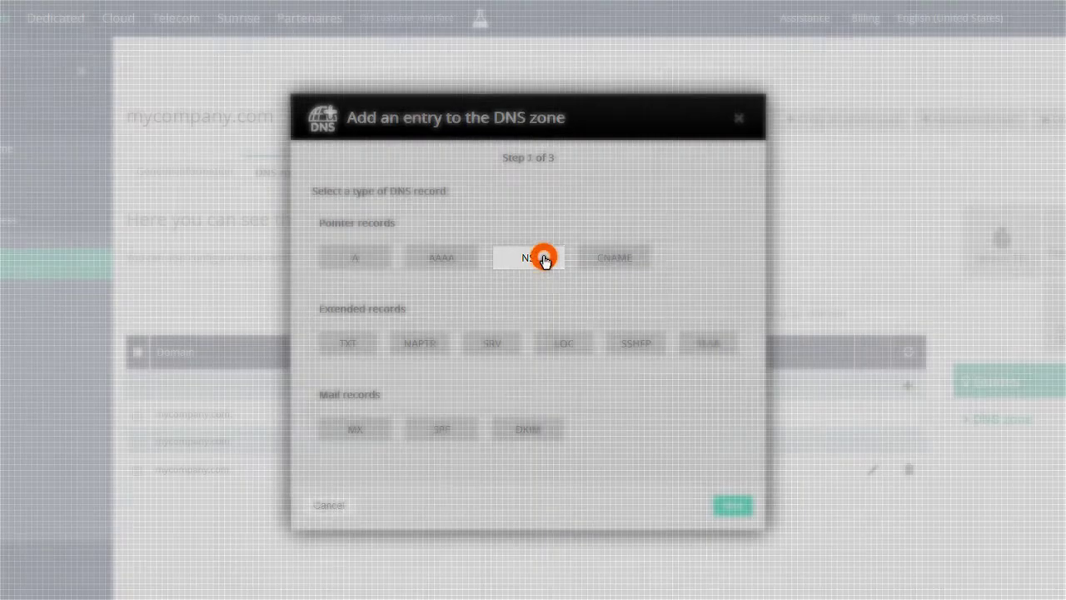
click(534, 196)
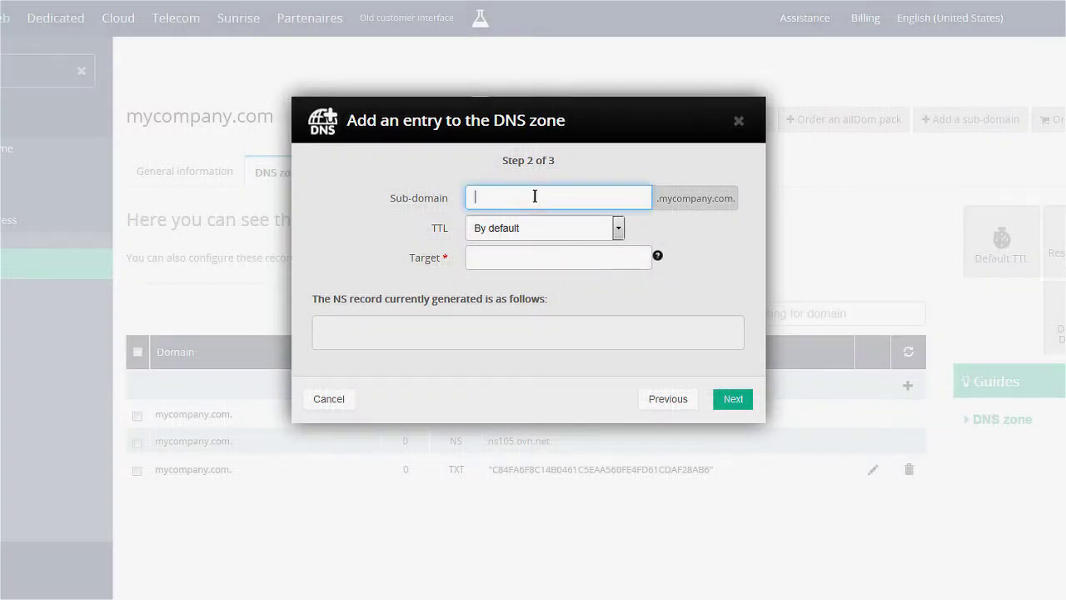
text(newsleter)
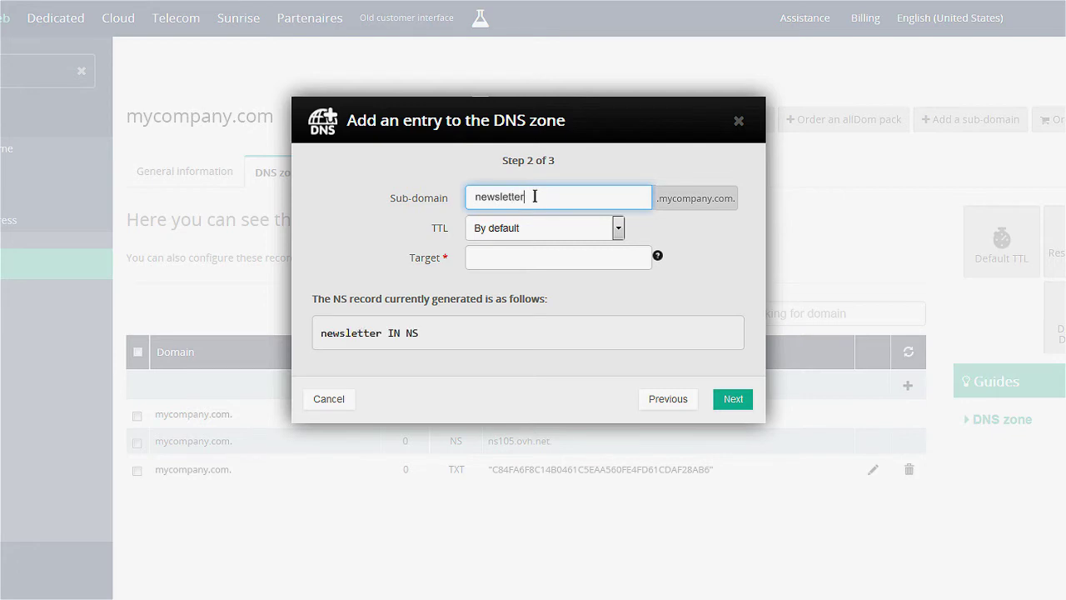
click(588, 259)
key(ctrl+v)
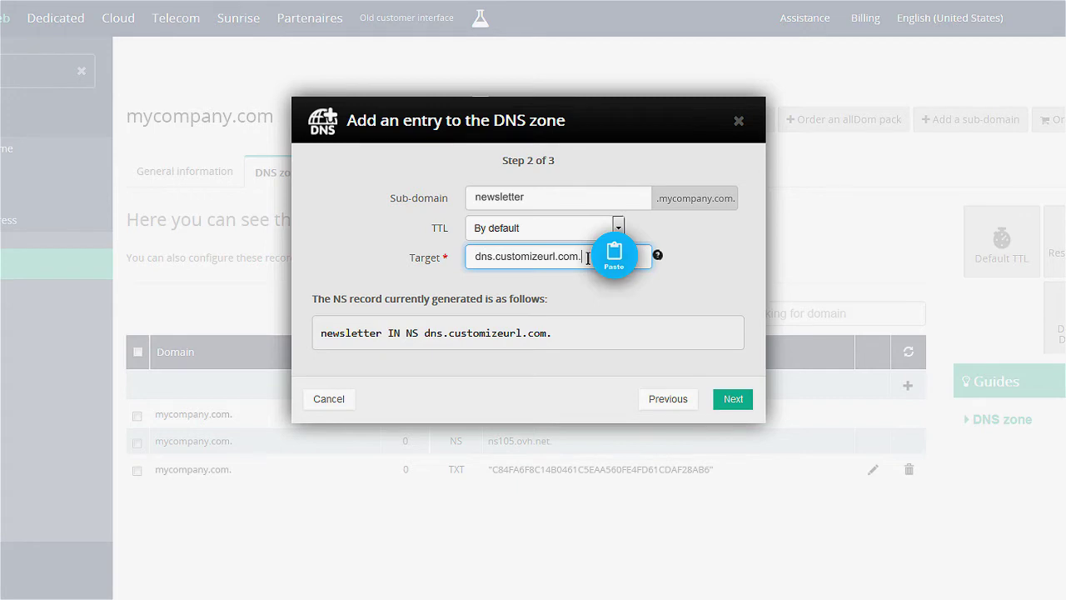
click(728, 399)
click(724, 361)
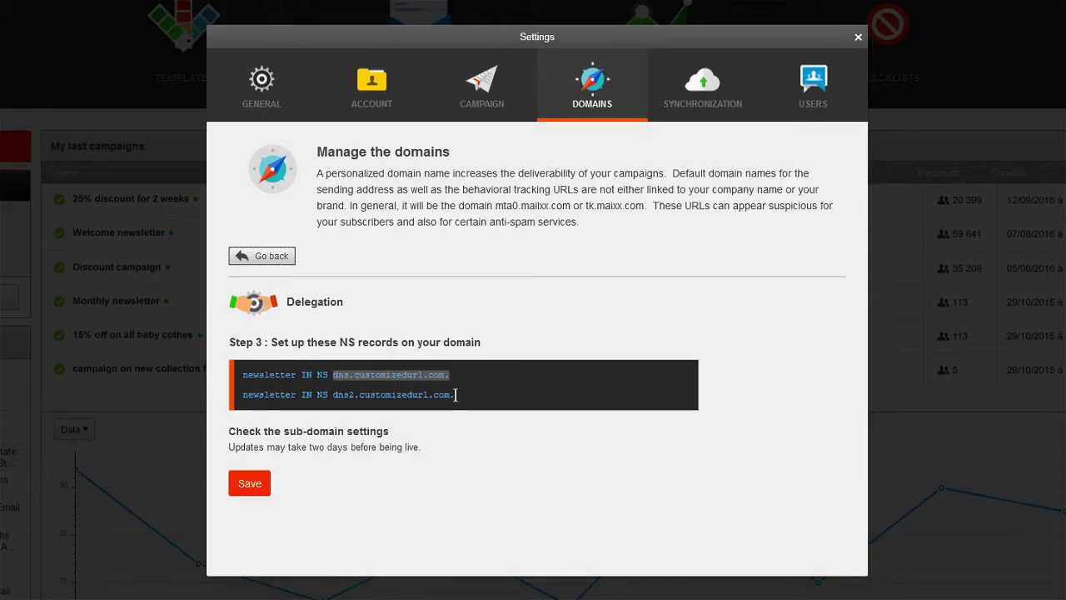
drag(456, 395, 382, 395)
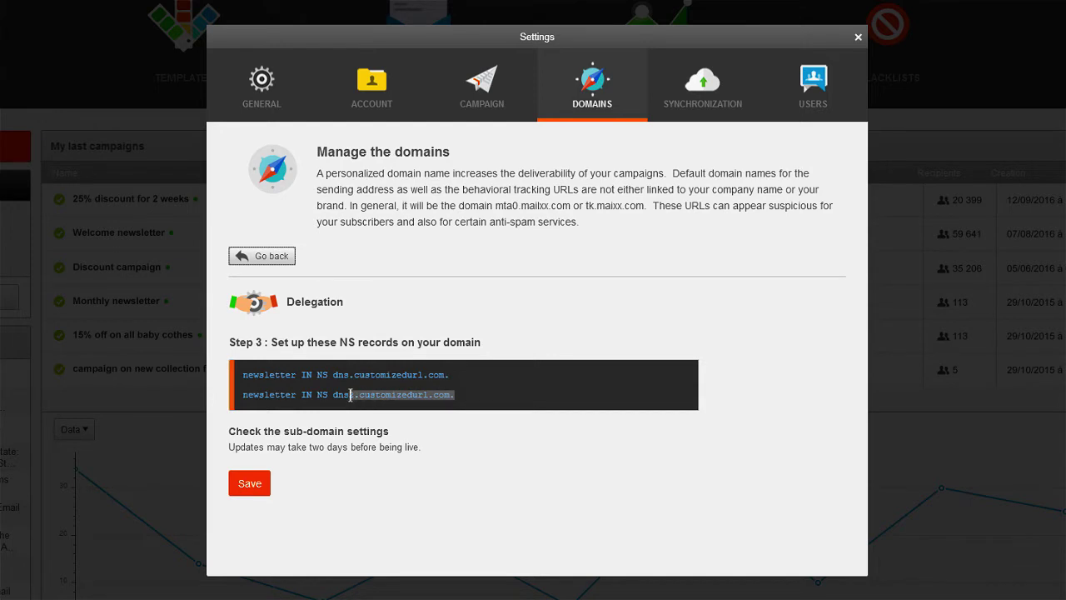
key(ctrl+c)
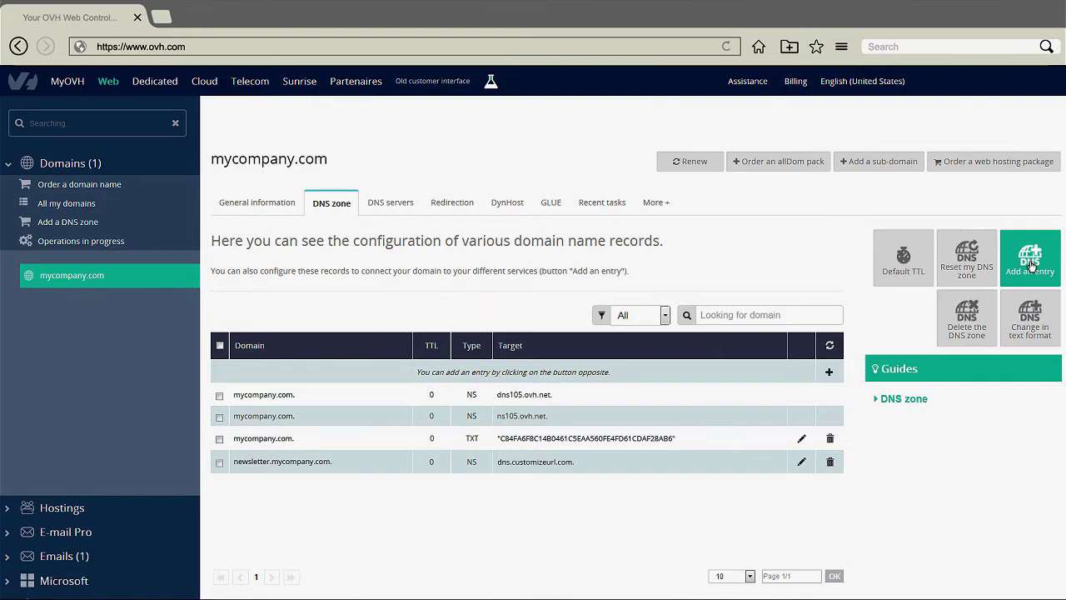
Step: Add a second NS record delegating newsletter to dns2.customizeurl.com
click(1030, 264)
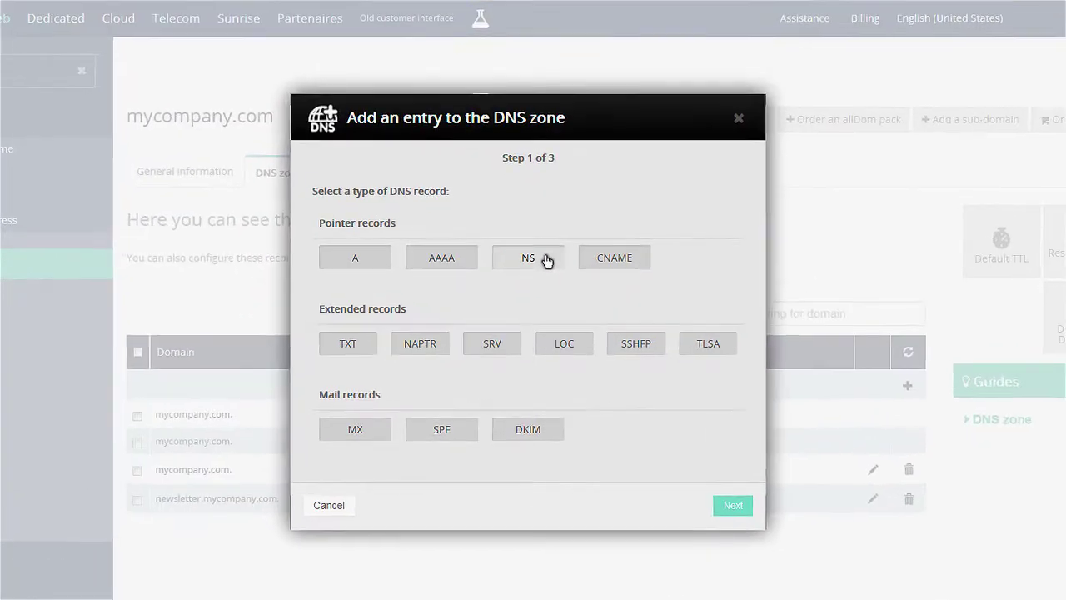
click(529, 269)
click(556, 195)
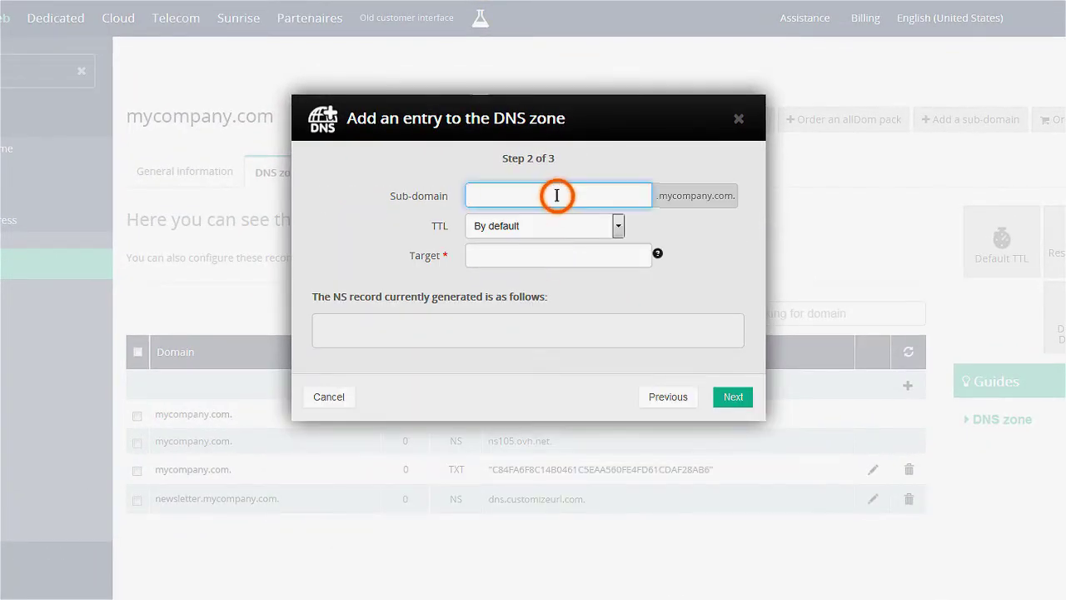
text(newsletter)
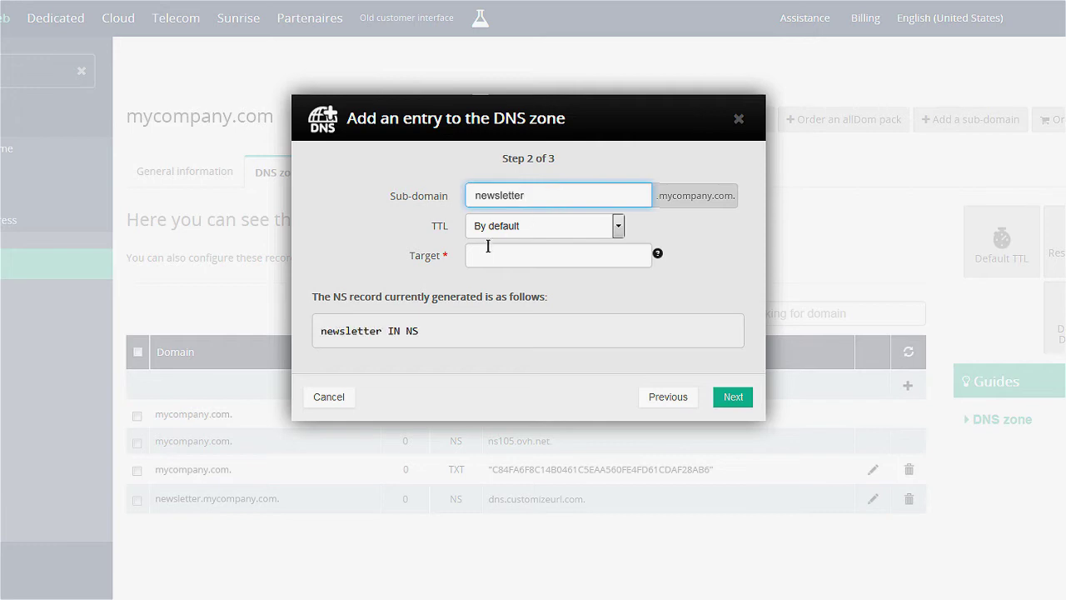
click(475, 255)
key(ctrl+v)
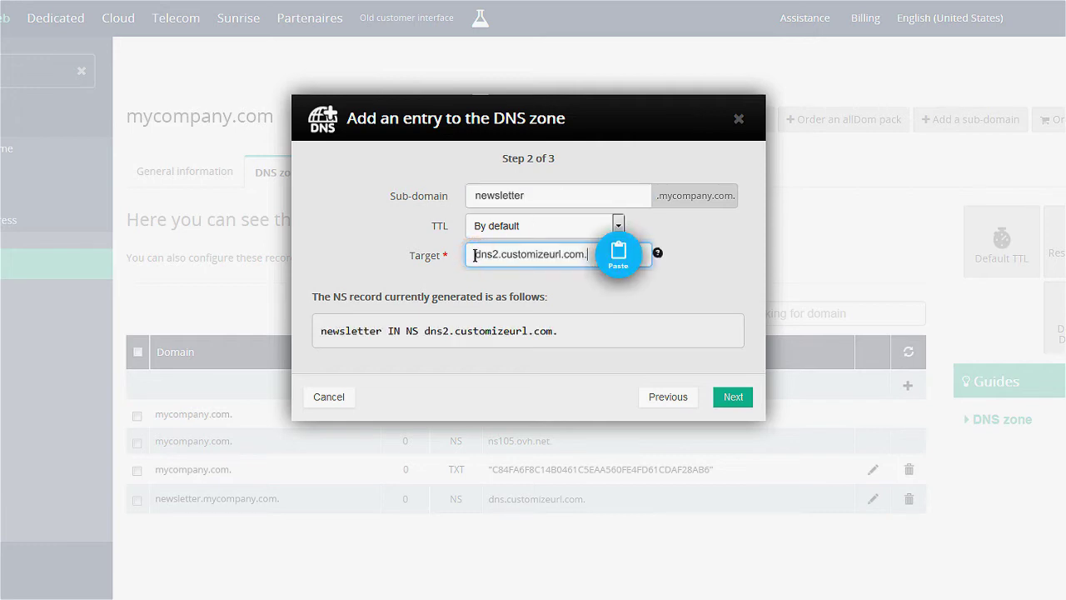
click(725, 398)
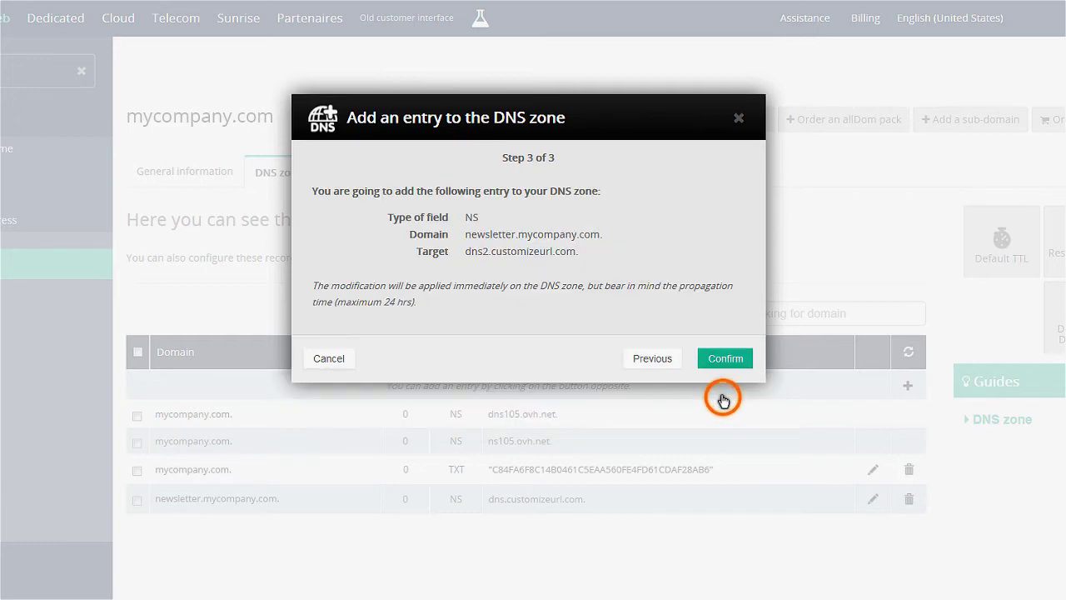
click(725, 358)
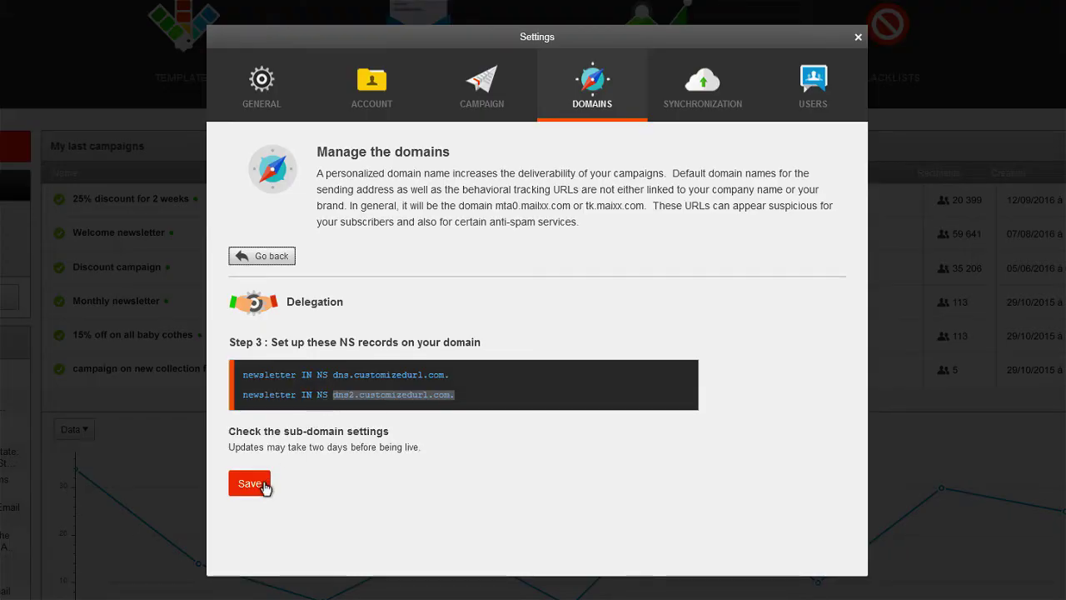
Step: Save the newsletter.mycompany.com delegation
click(263, 485)
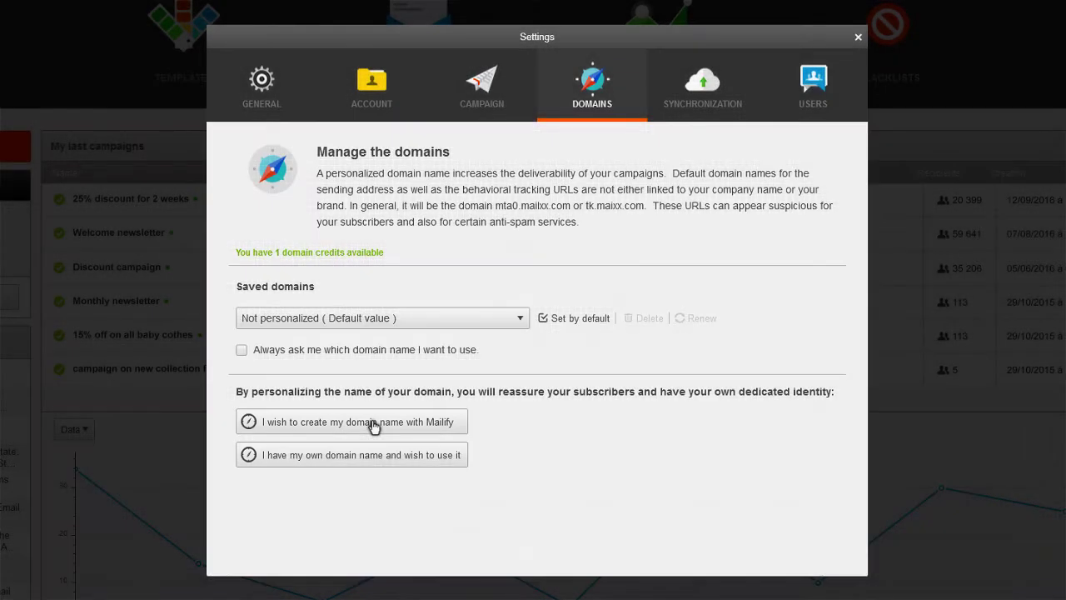
Step: Create newsletter-mydomain.com through Mailify, keeping the .com extension, and check availability
click(373, 426)
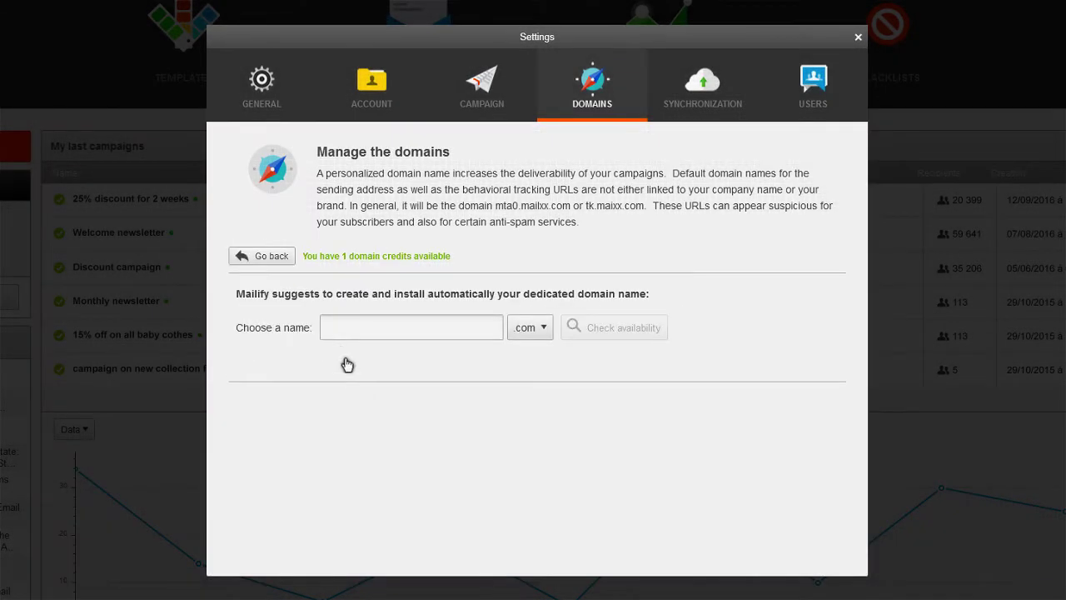
click(331, 329)
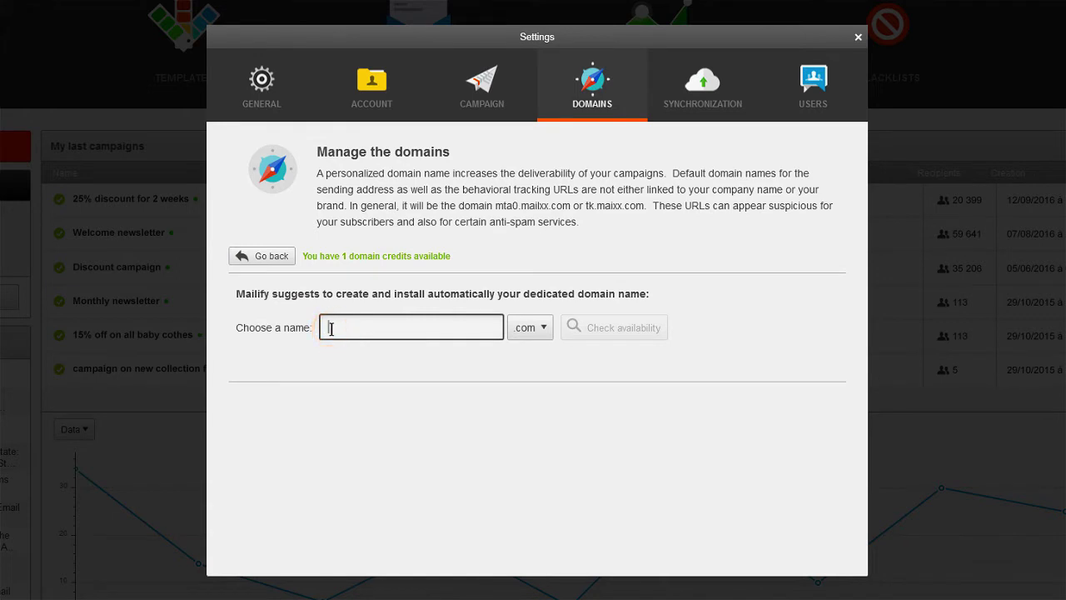
text(ewsletter-mydomain)
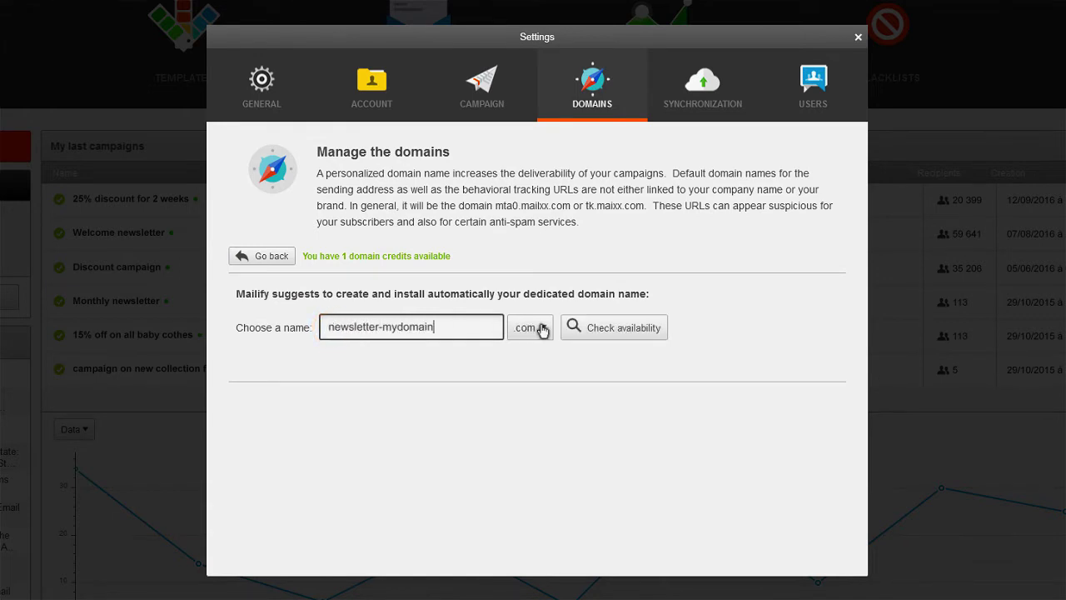
click(542, 330)
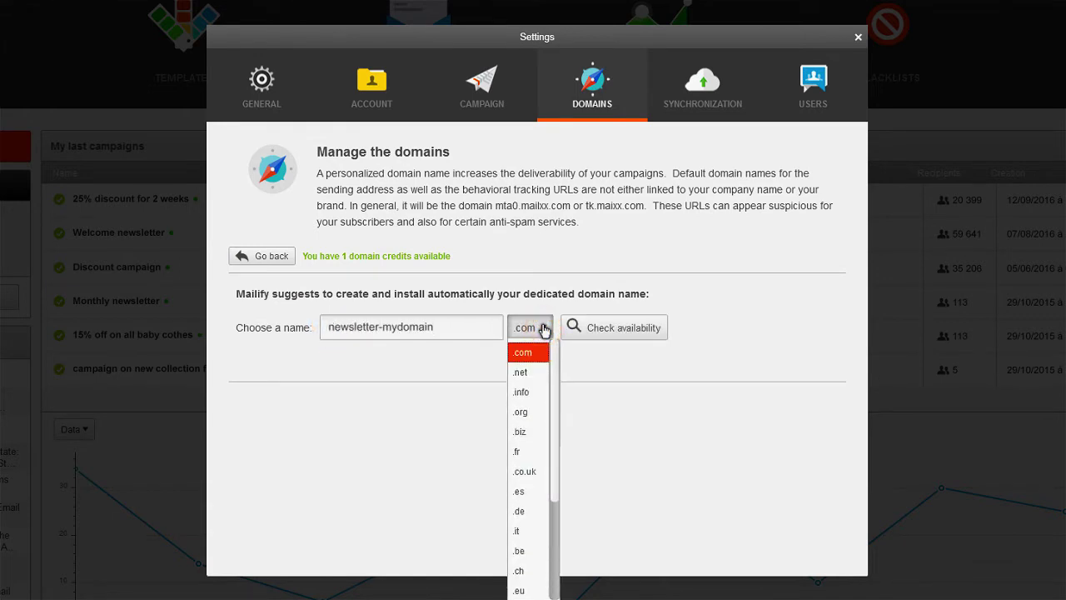
click(543, 330)
click(610, 327)
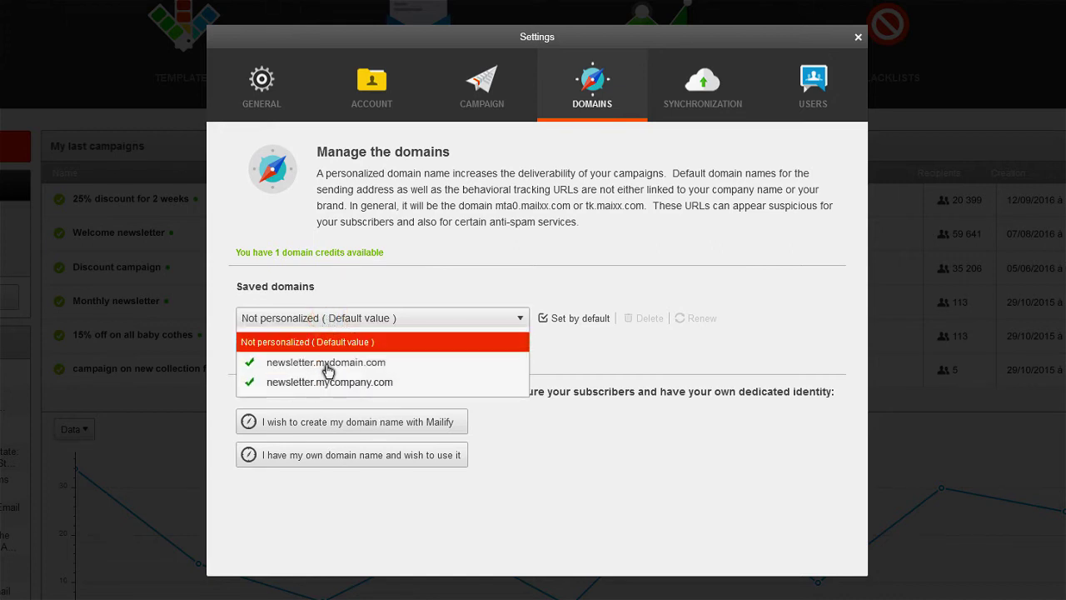
Step: Select newsletter-mydomain.com in the saved domains dropdown
click(327, 363)
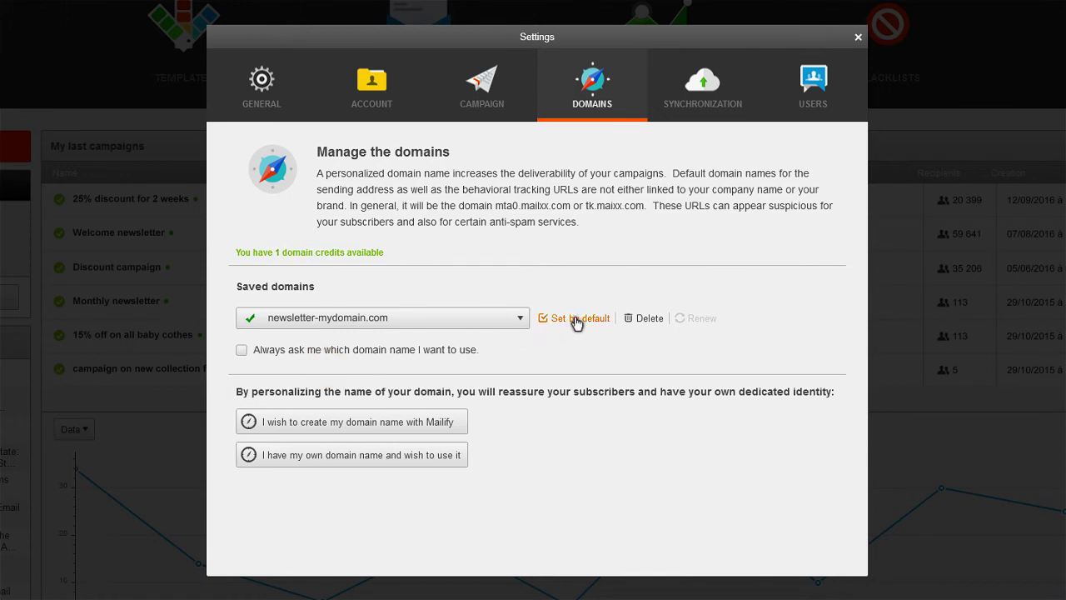